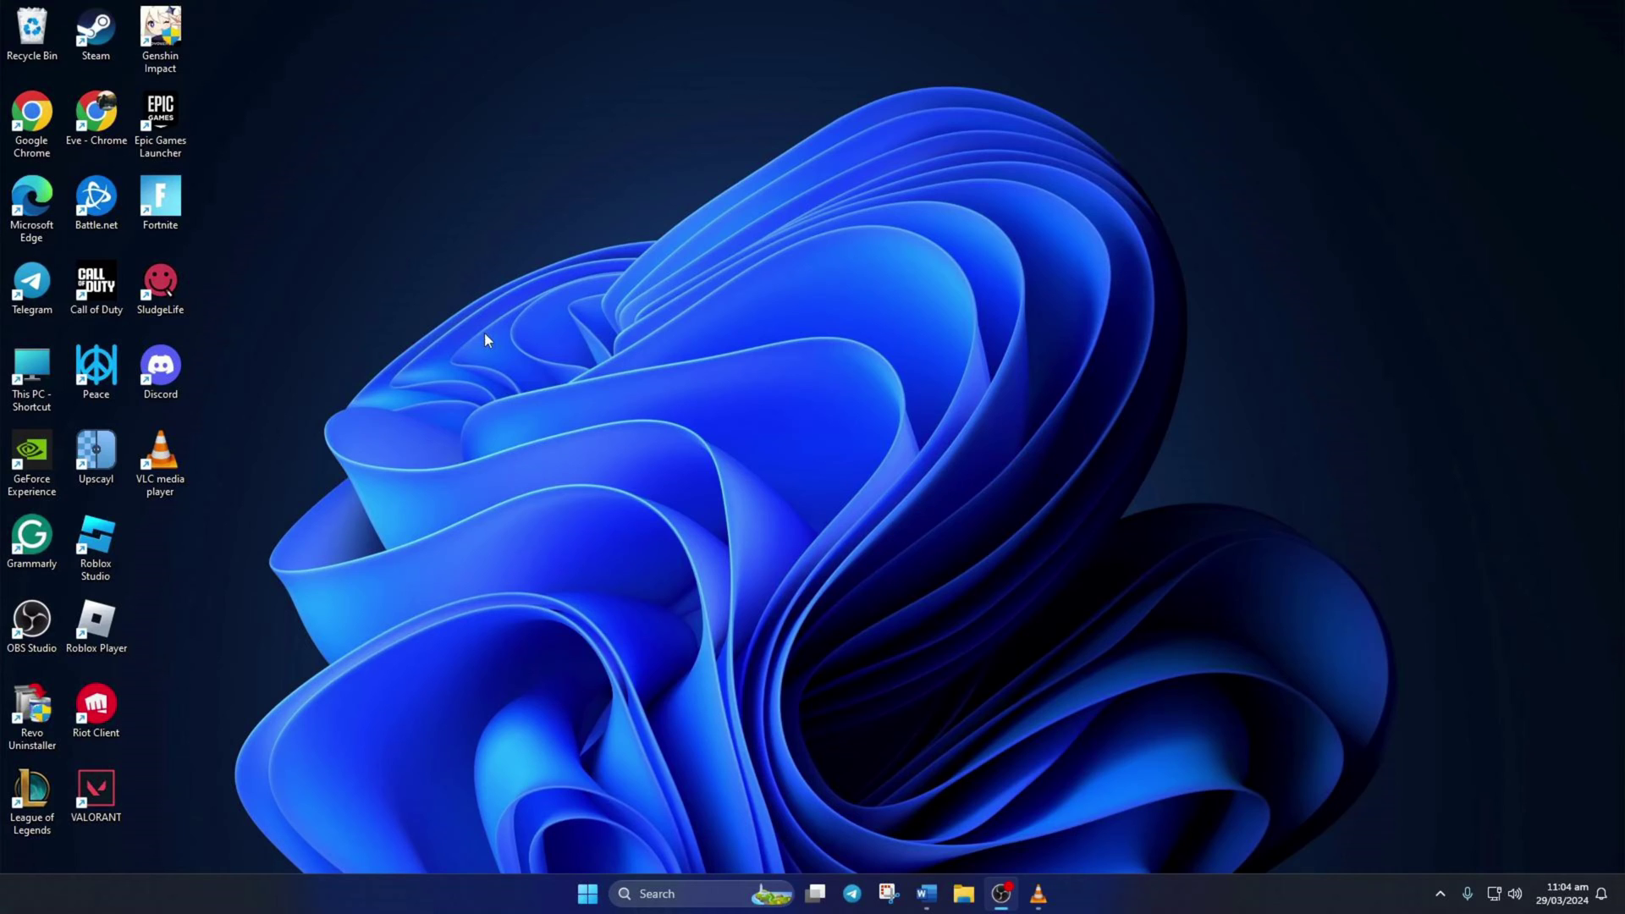
Step: Launch VLC and choose OpenGL video output in the Video preferences' Output list
double_click(162, 460)
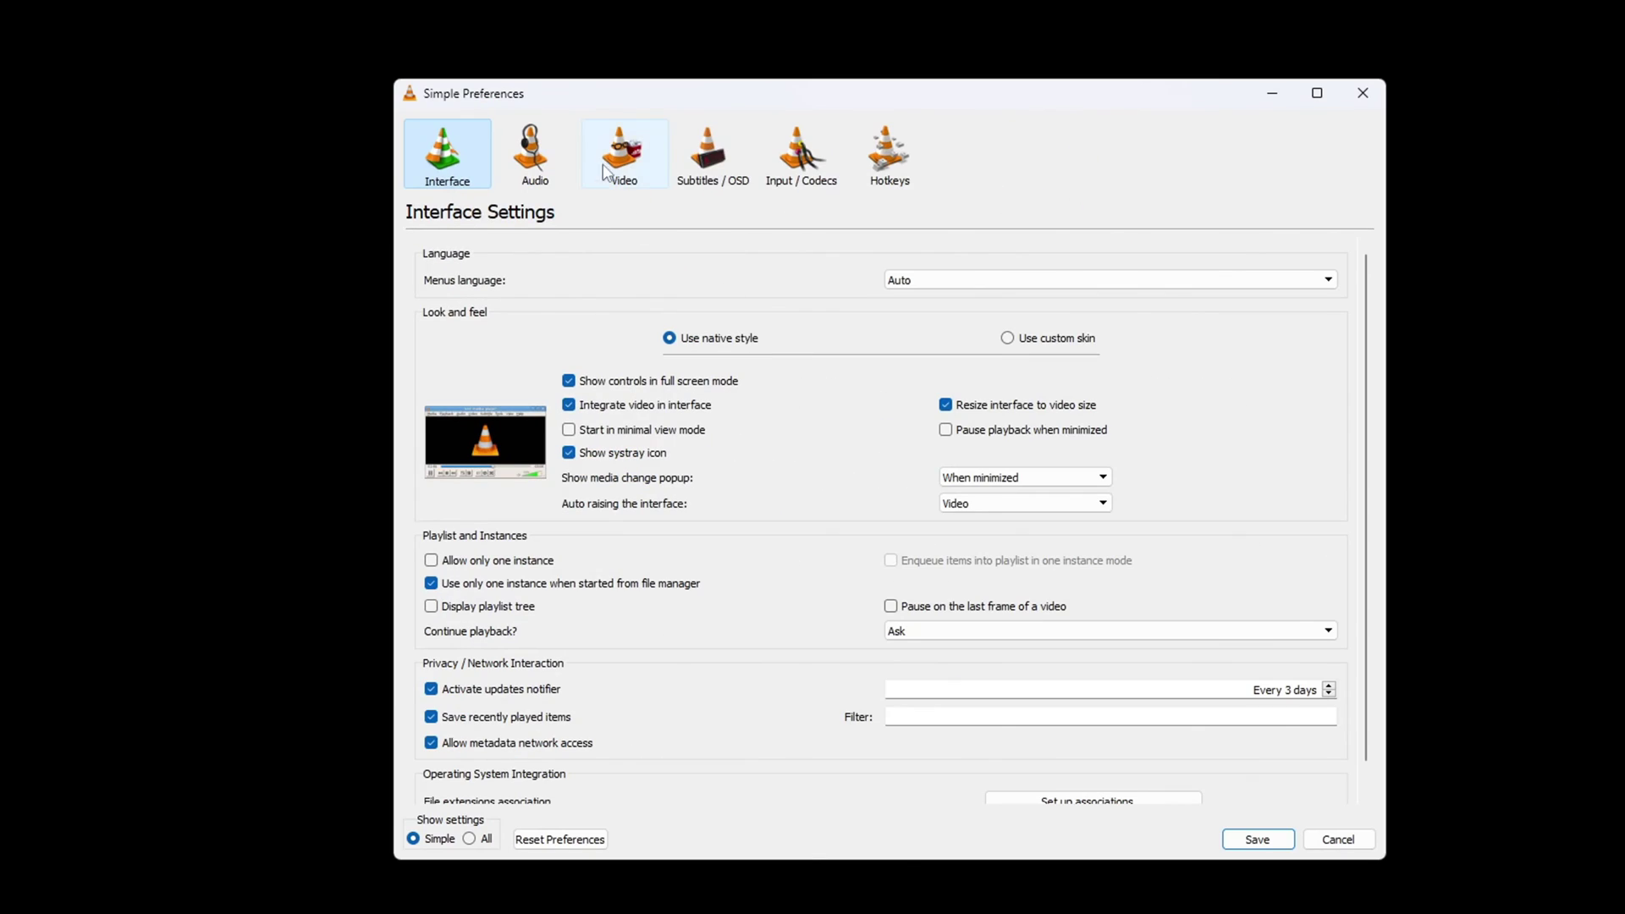
left_click(624, 159)
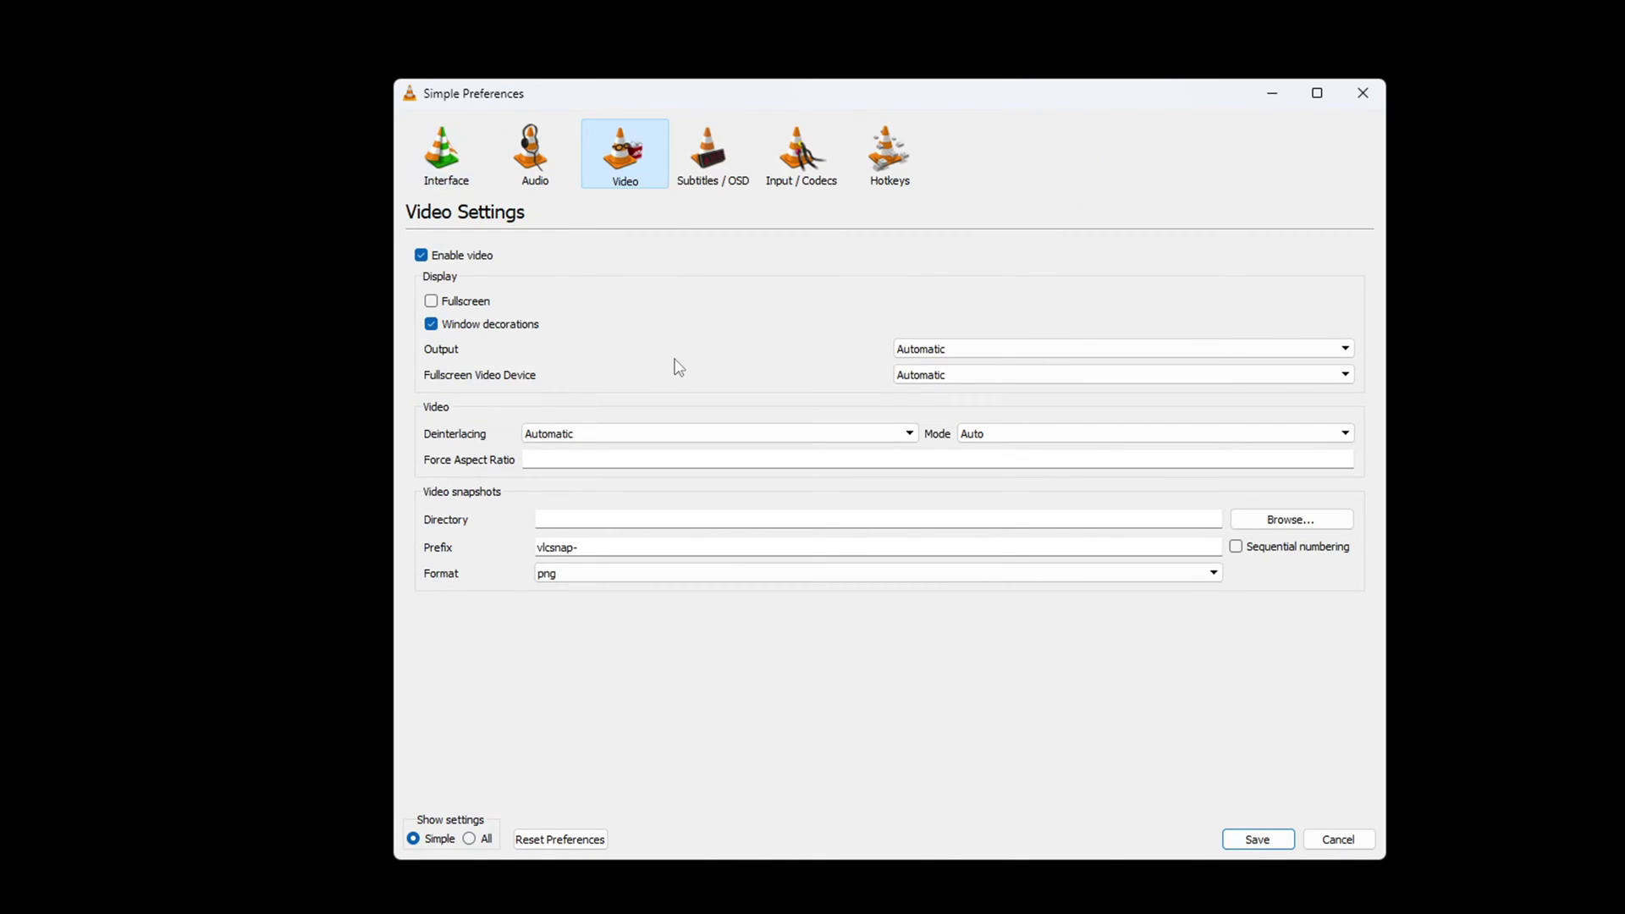
left_click(996, 351)
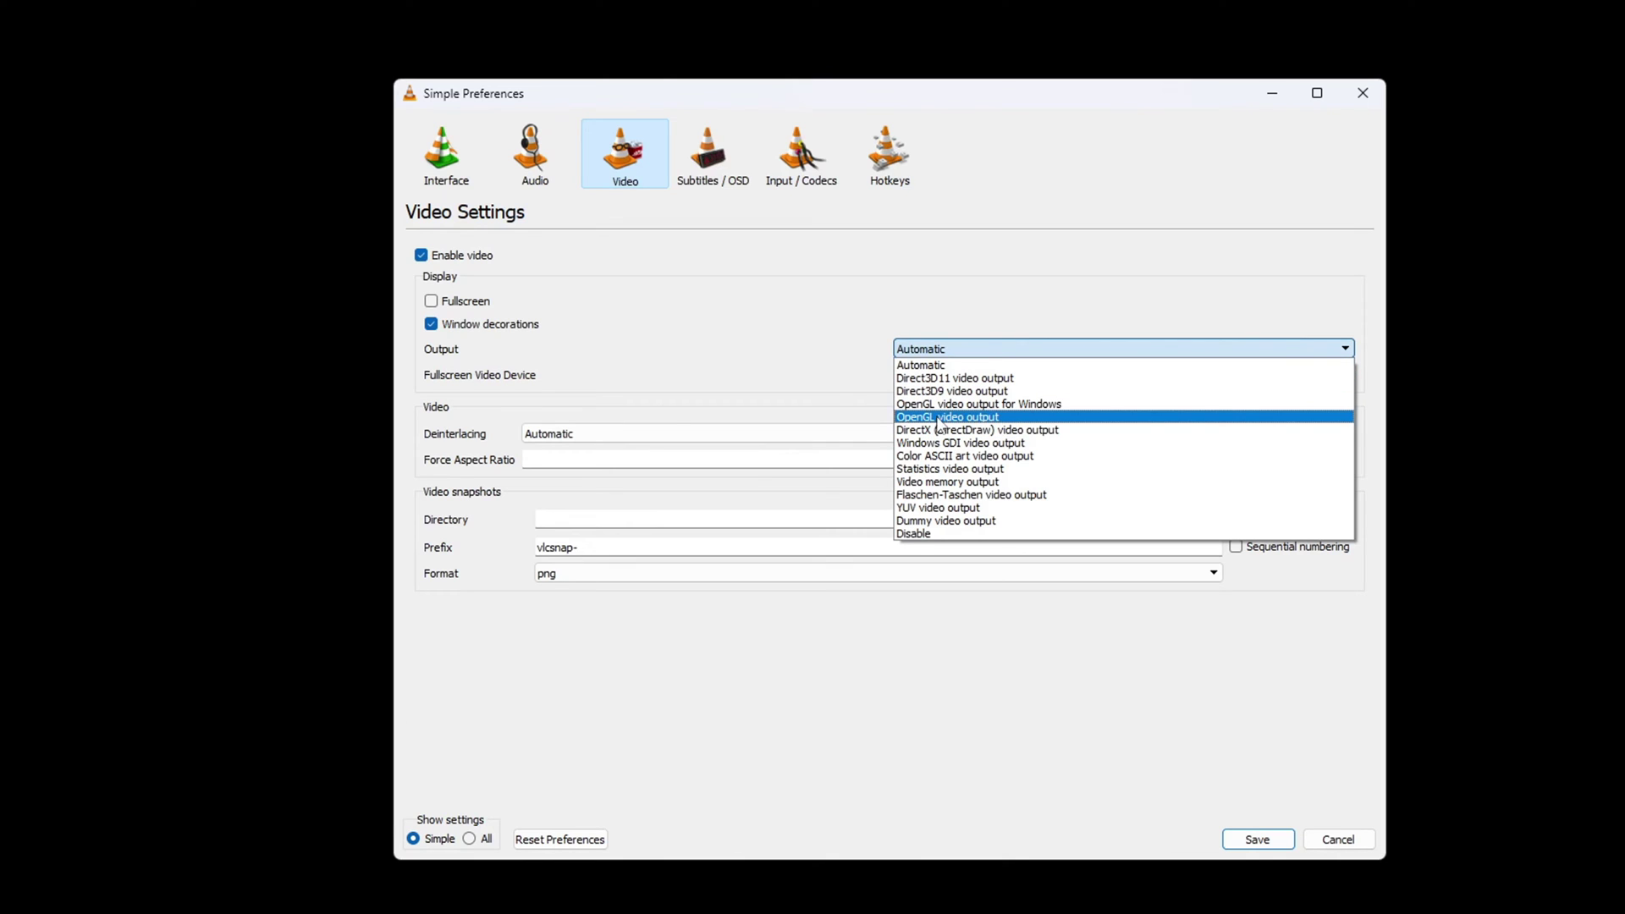
left_click(1009, 419)
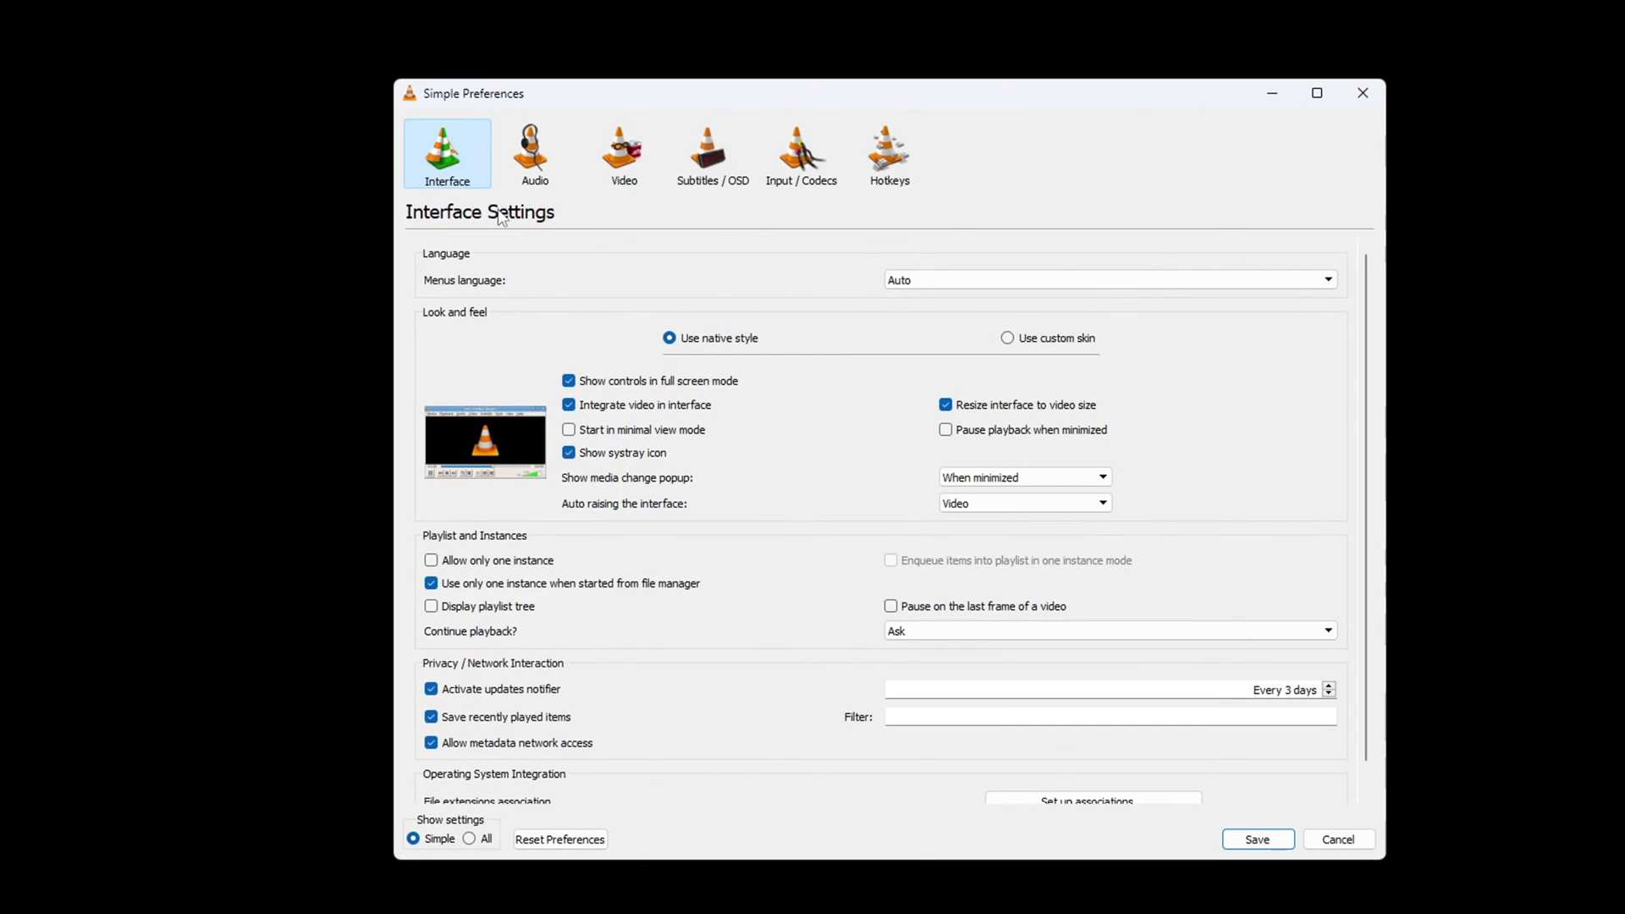
left_click(605, 177)
left_click(907, 347)
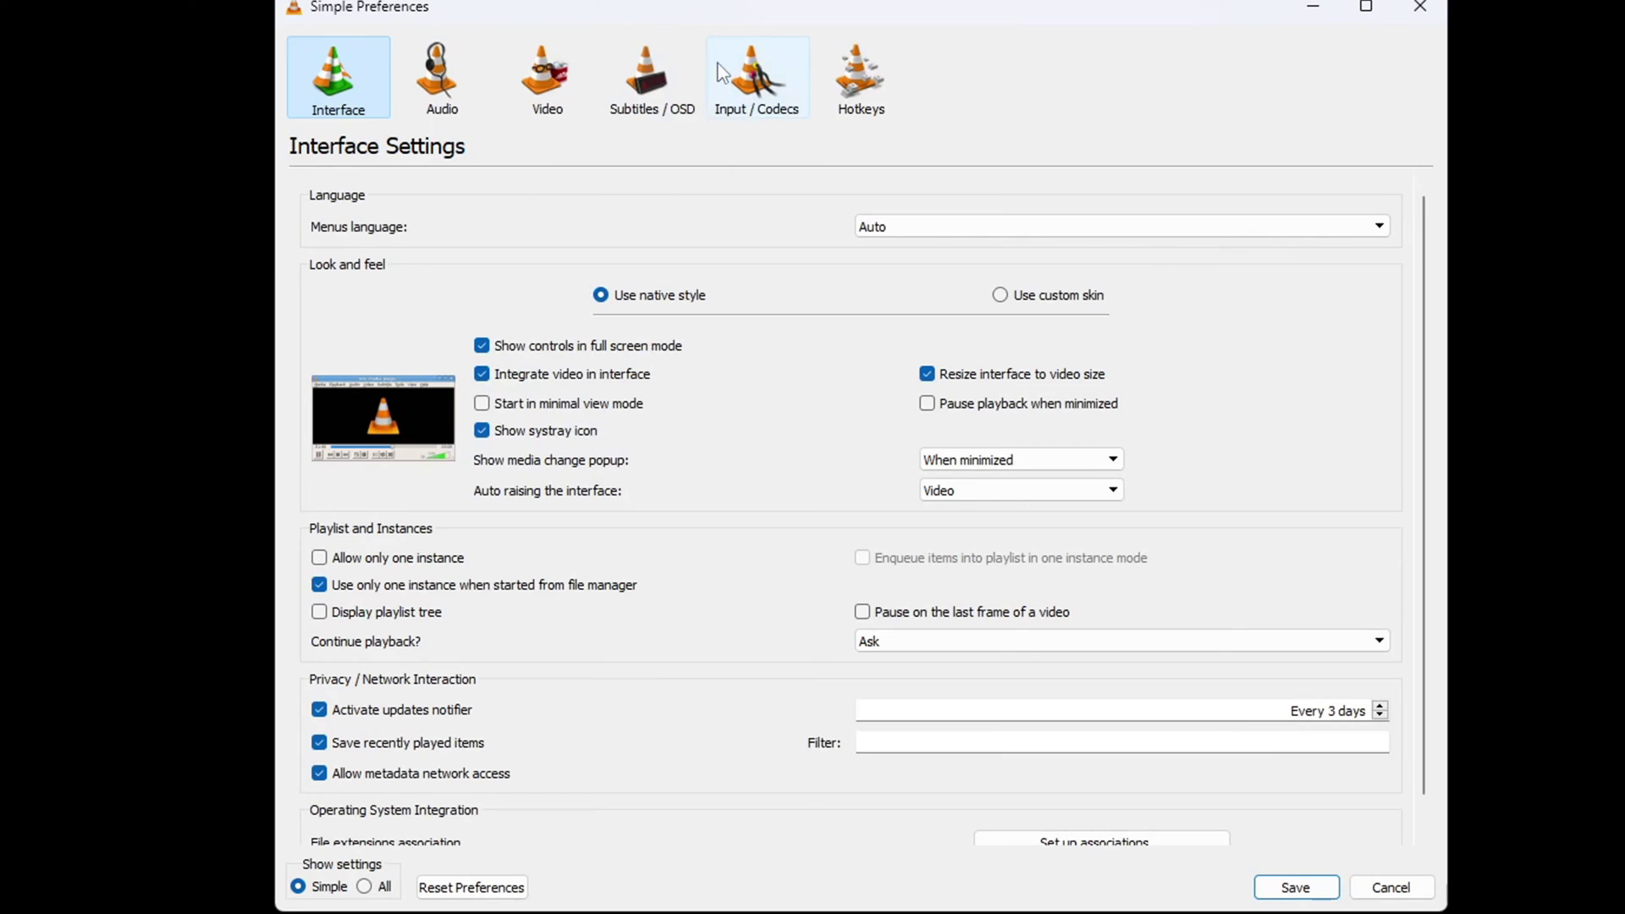
Step: Disable hardware-accelerated decoding under the Input / Codecs preferences
left_click(738, 105)
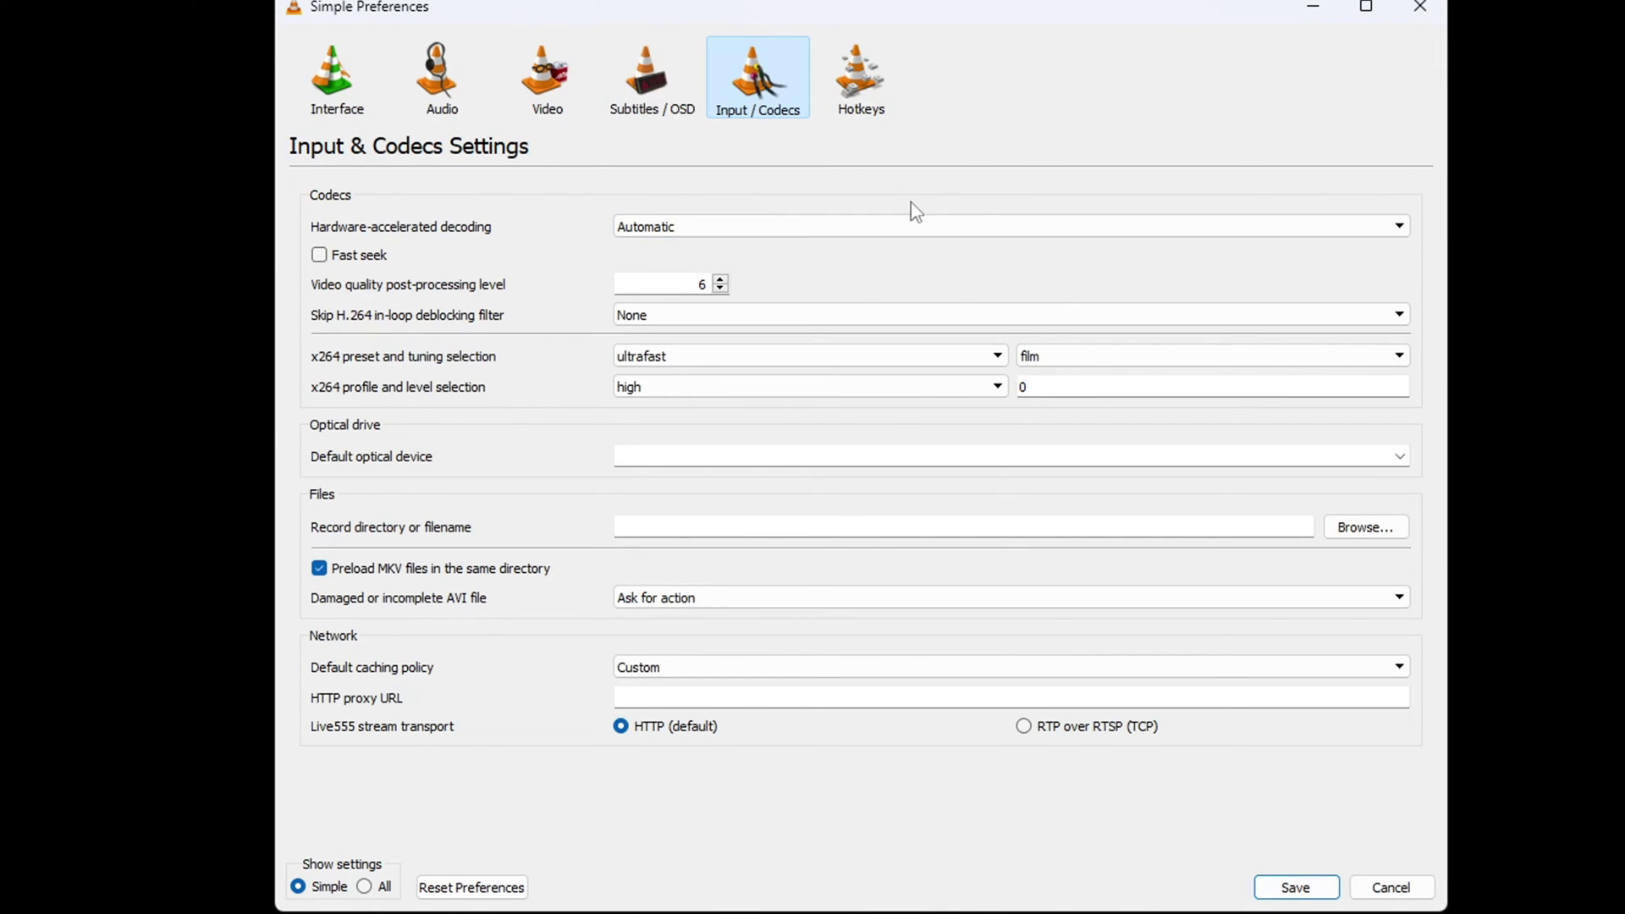
left_click(681, 229)
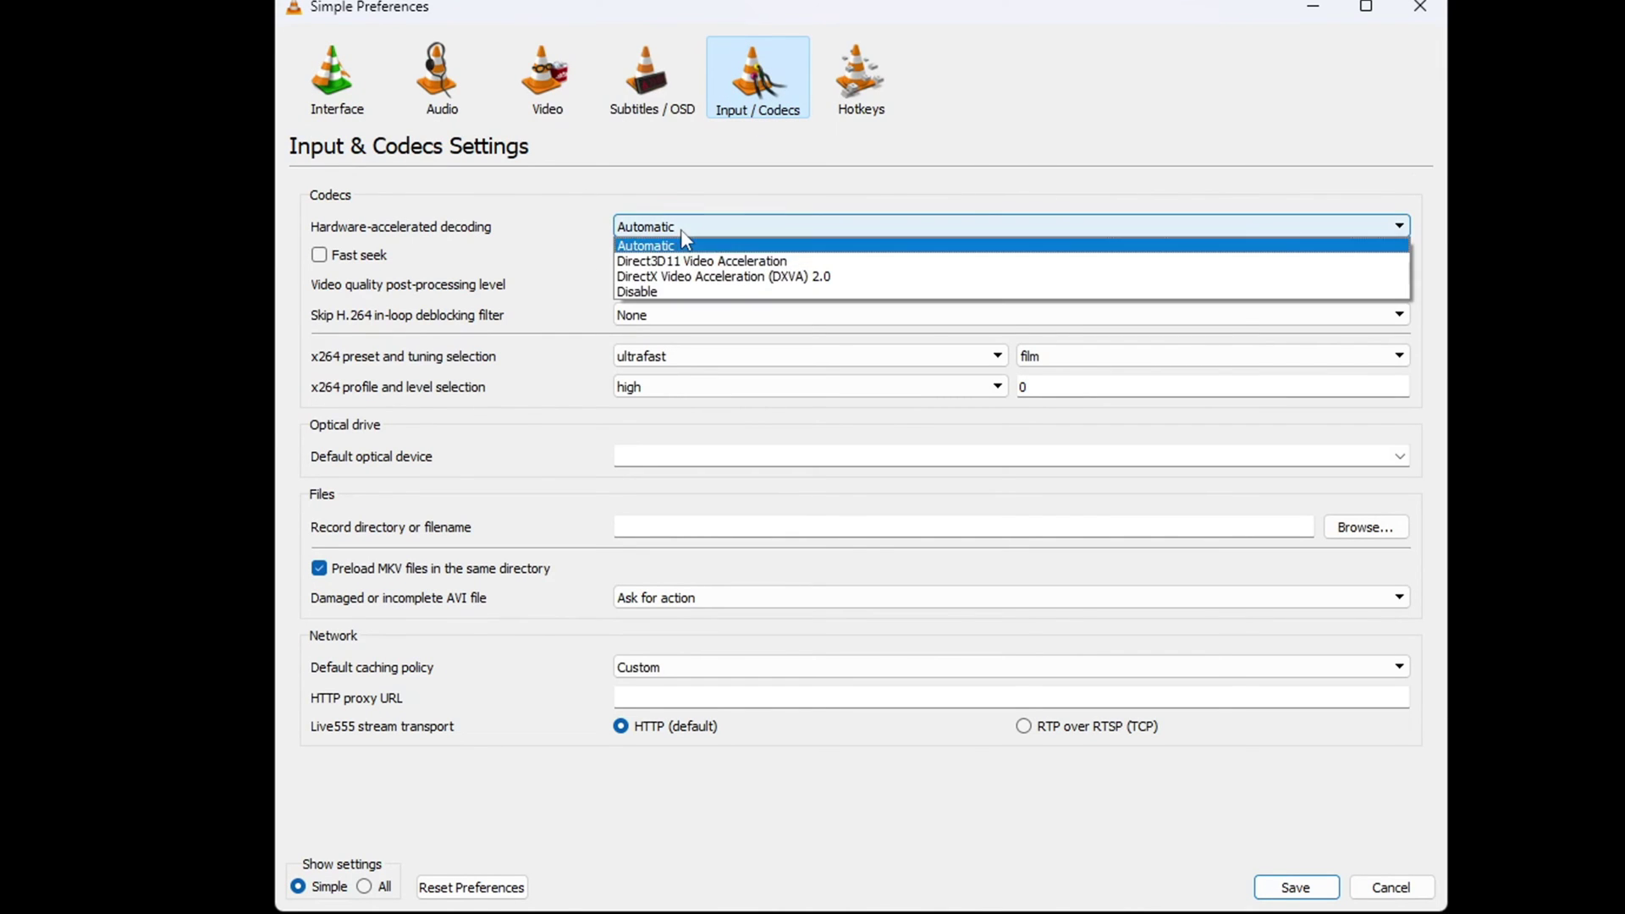
left_click(647, 292)
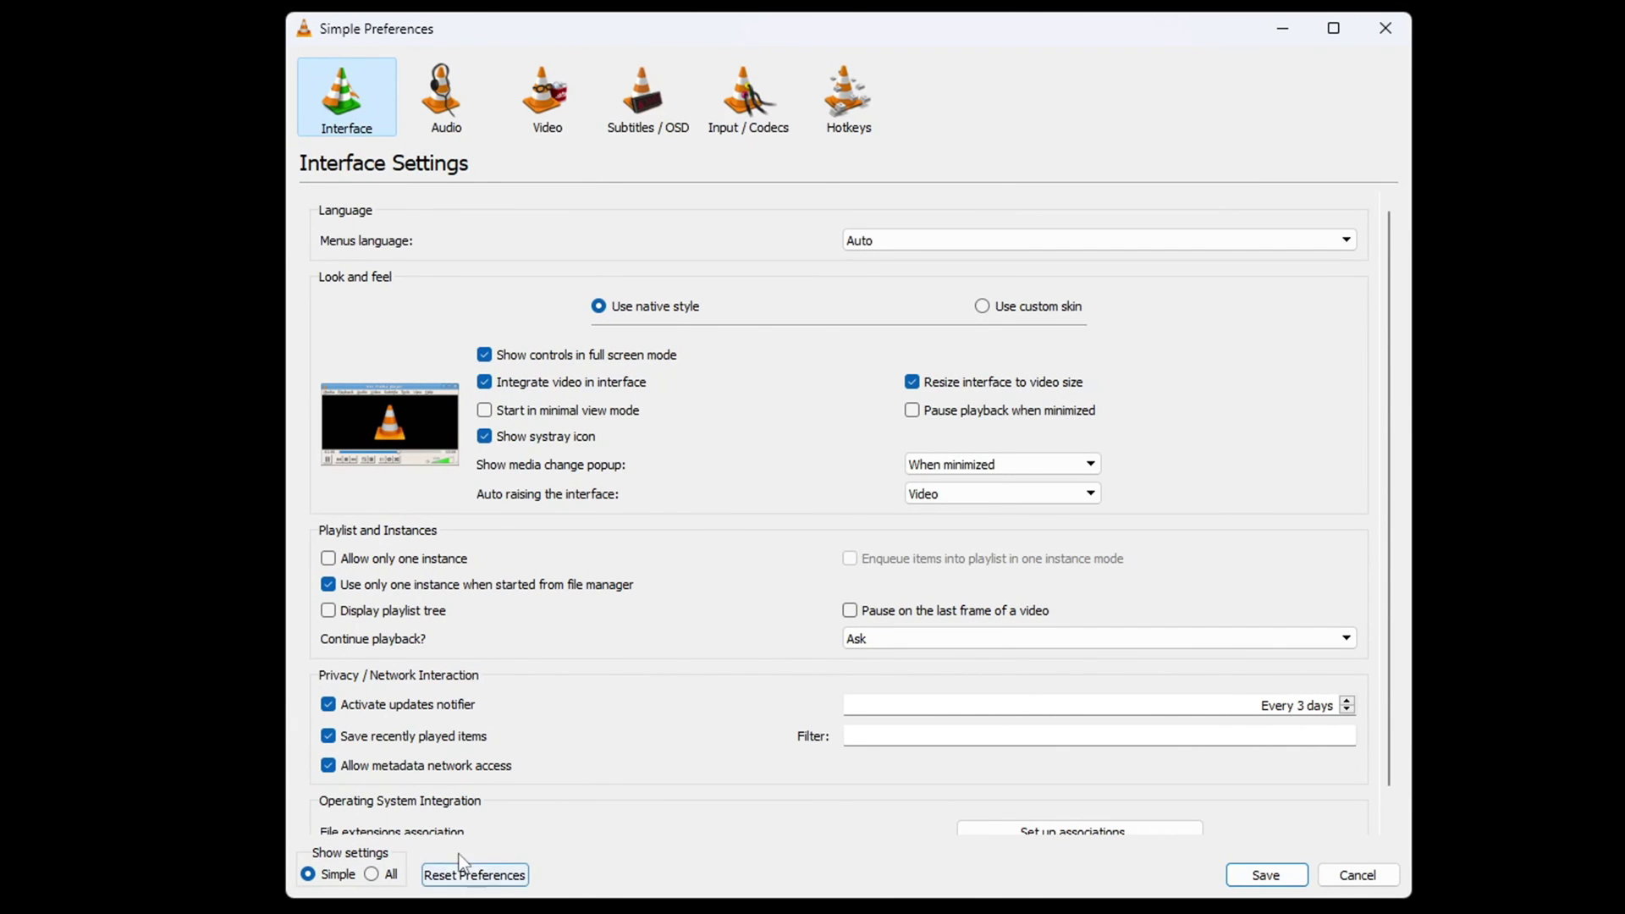
Step: Reset all VLC preferences to defaults and confirm the reset
left_click(473, 877)
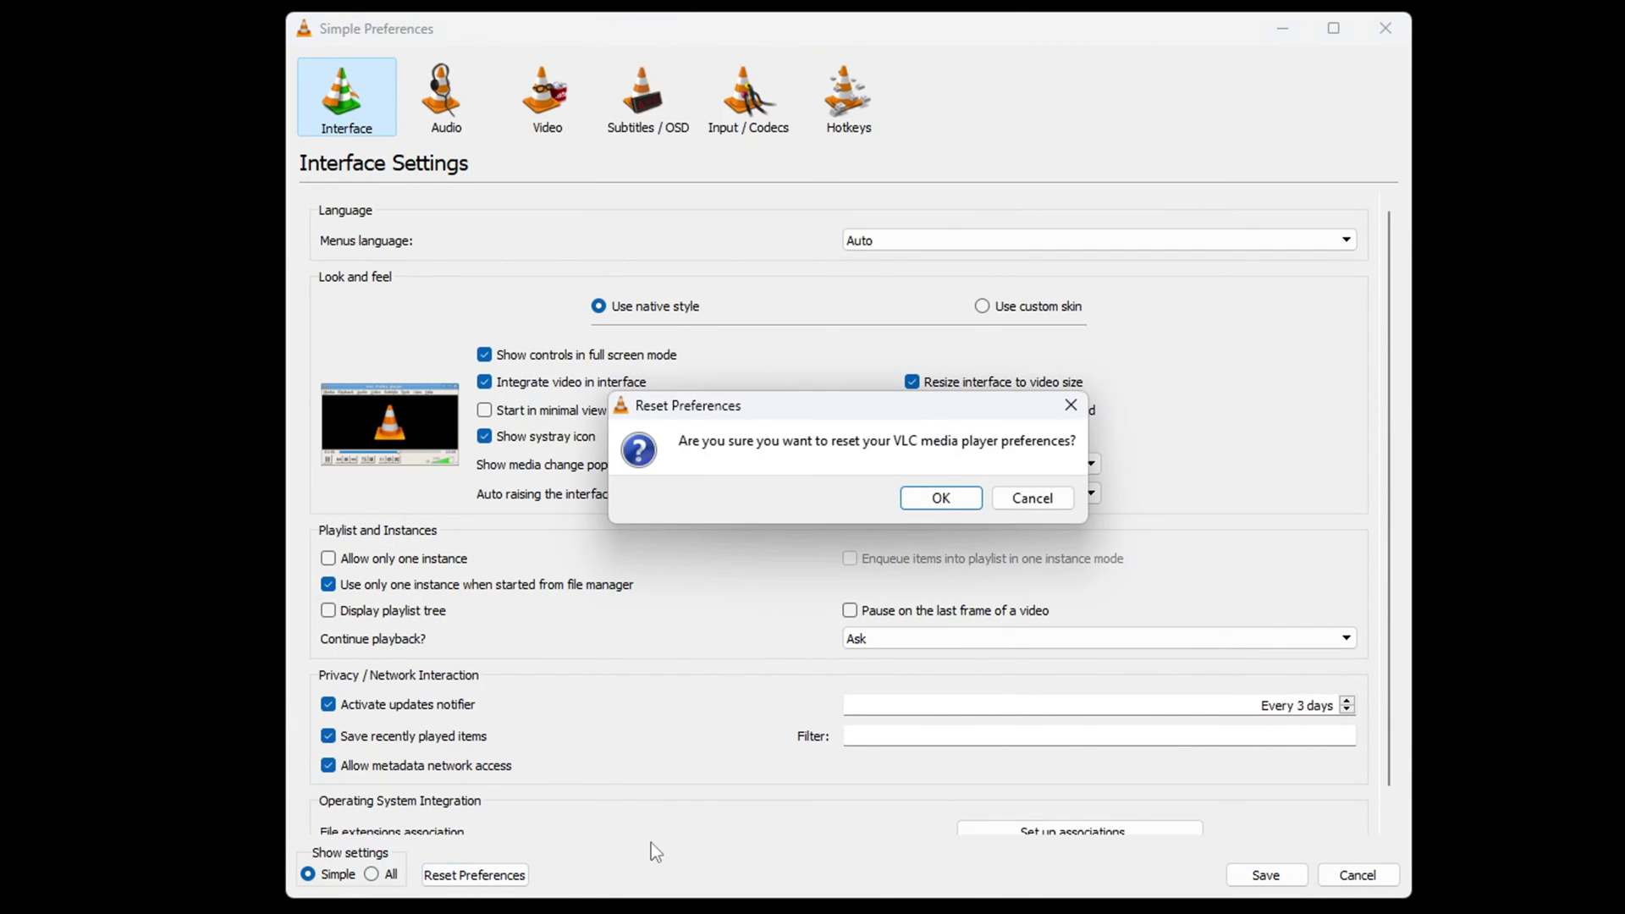
left_click(940, 501)
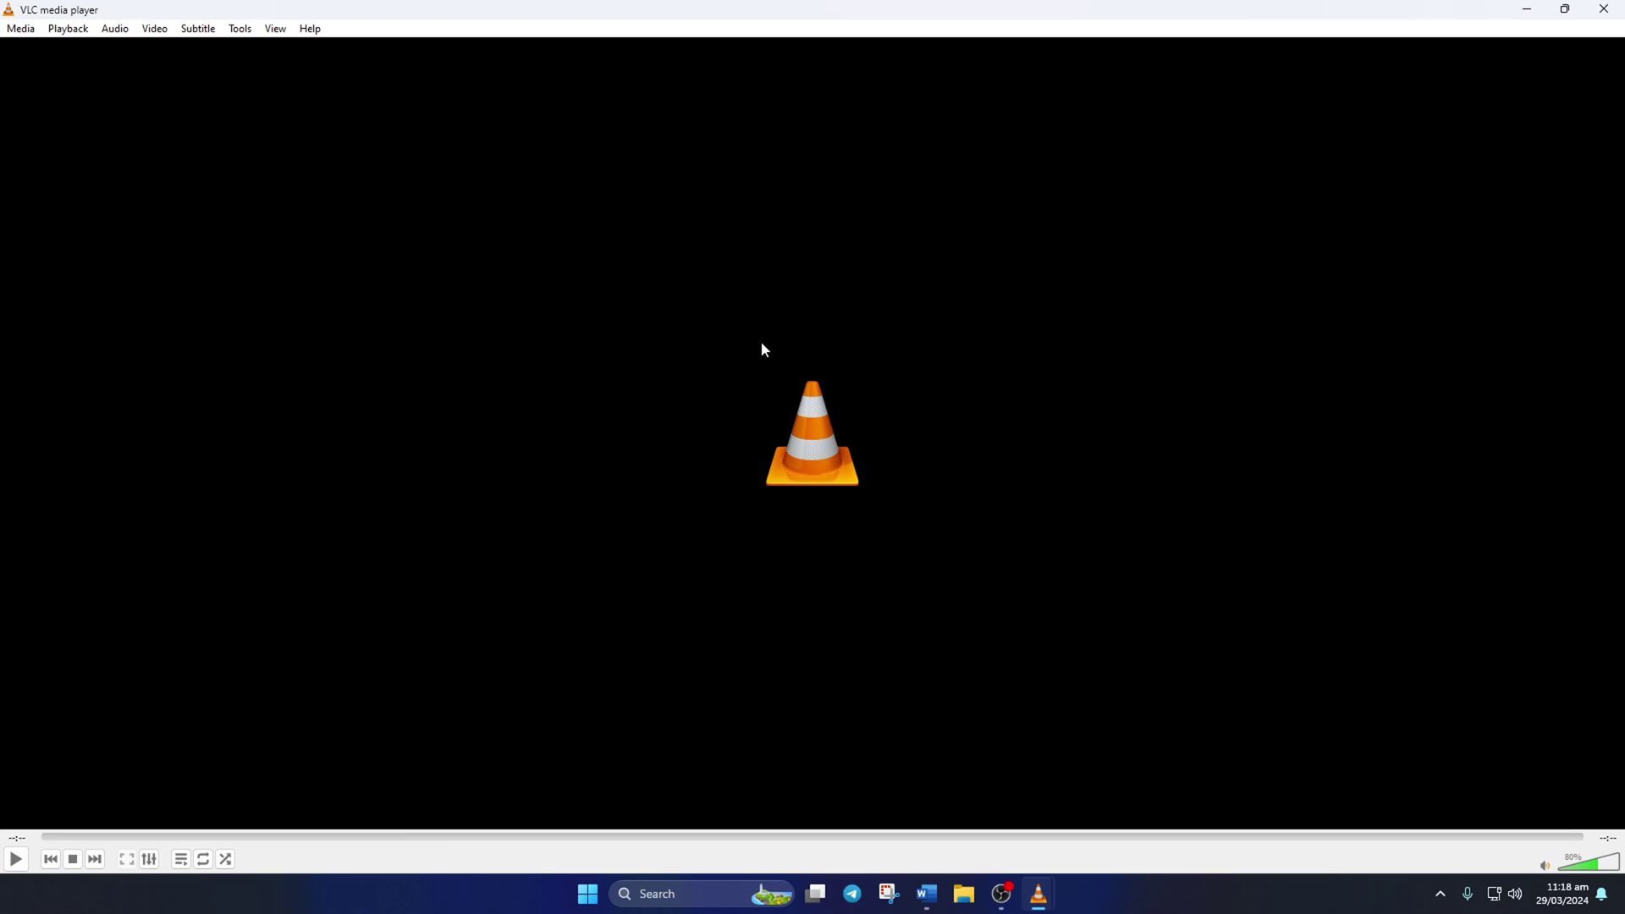
Step: Close the VLC main window to return to the desktop
left_click(1602, 10)
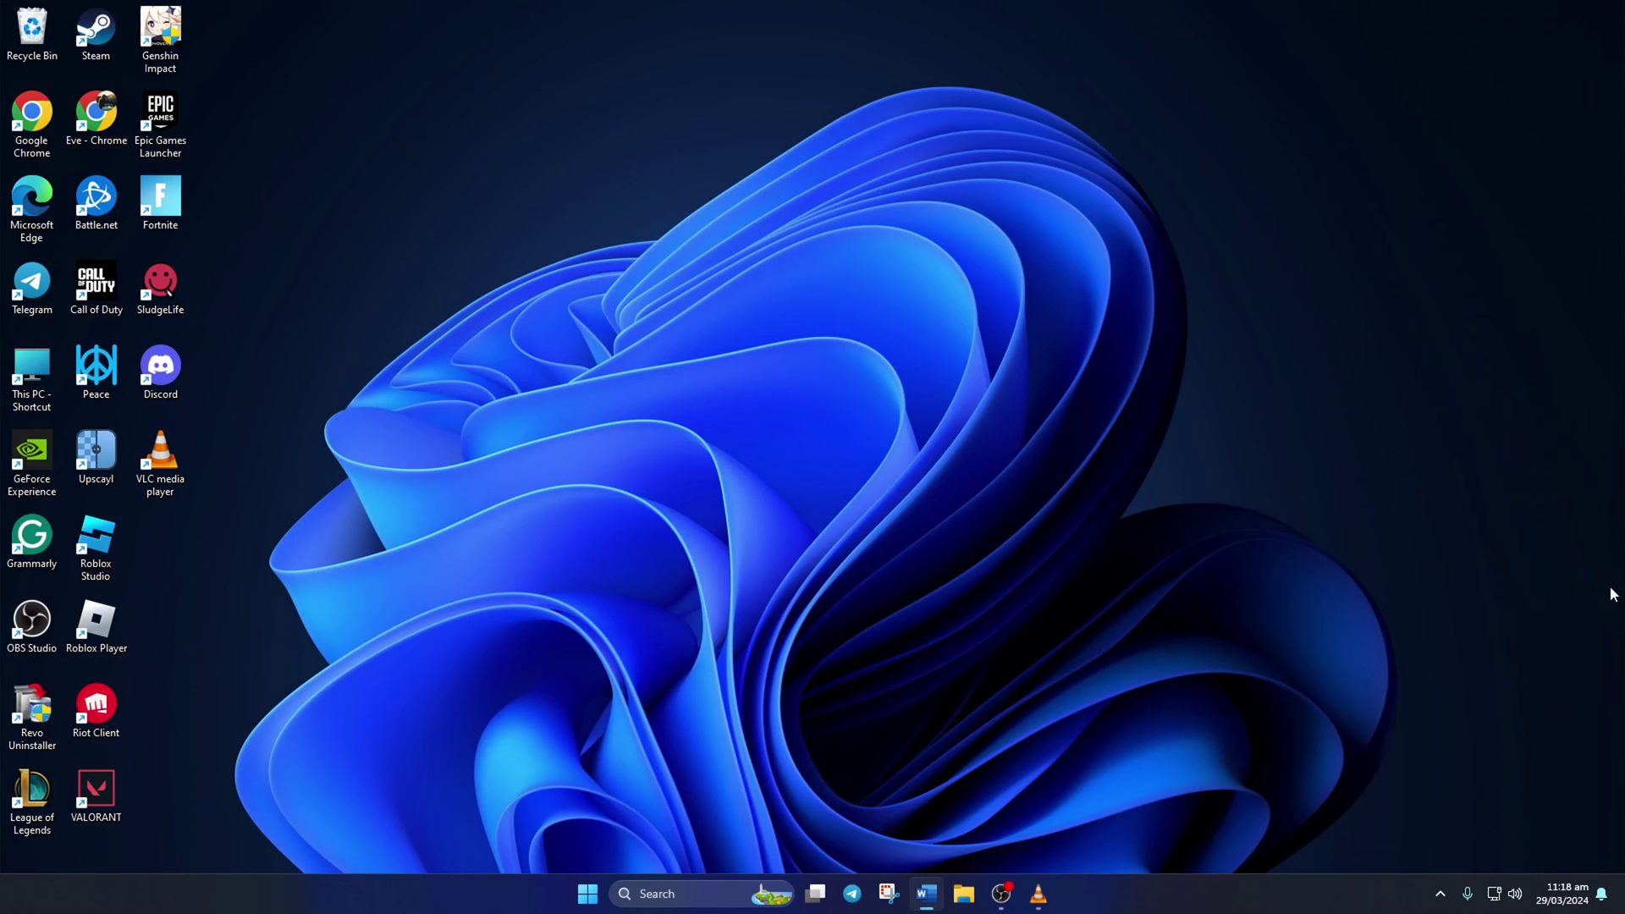